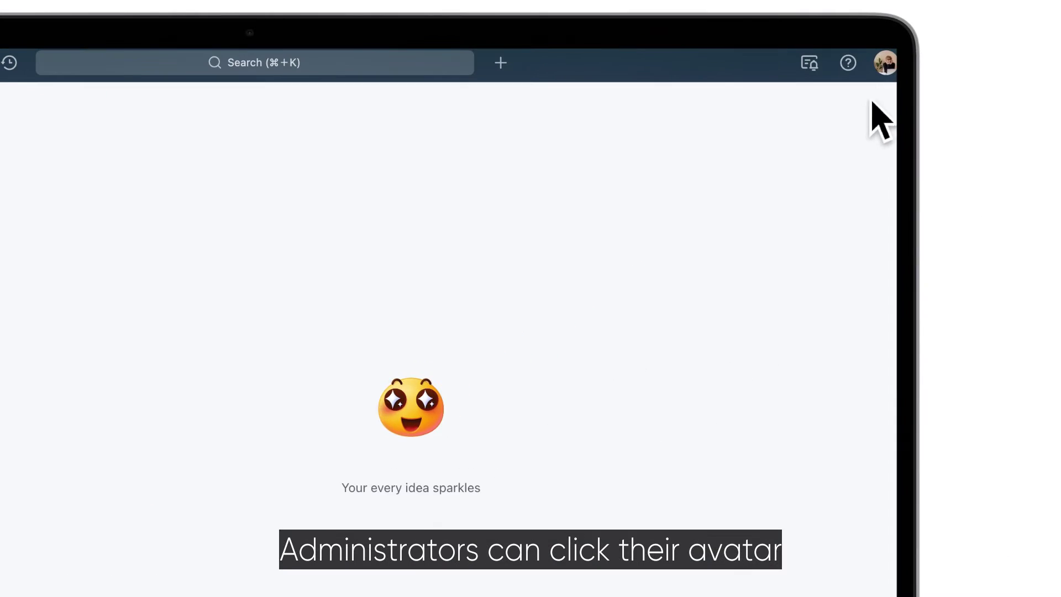
Open the Admin Console from the avatar menu in the Lark desktop app
{"action": "left_click", "coordinate": [886, 64]}
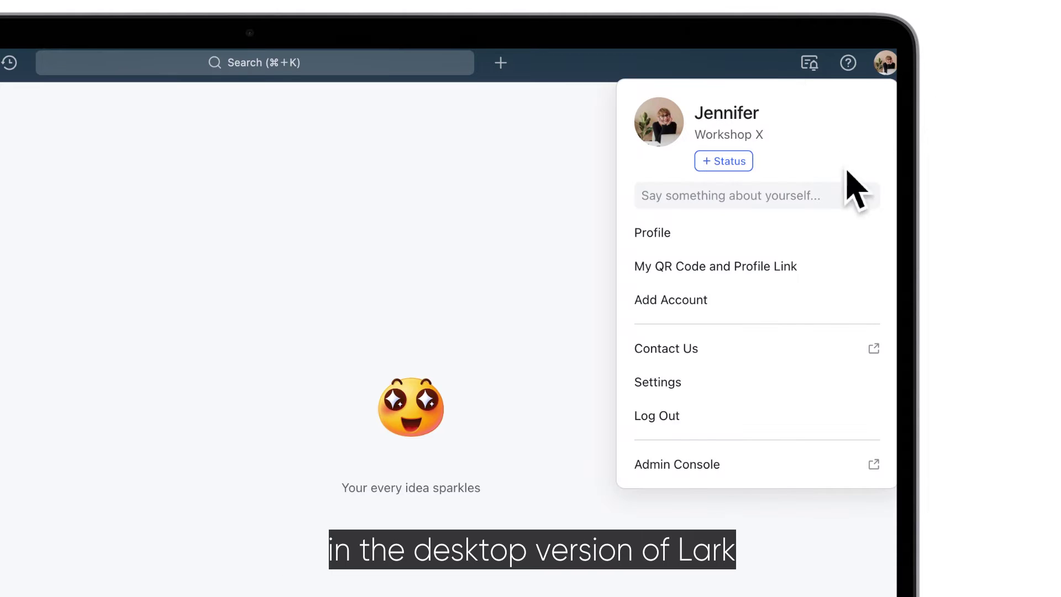
{"action": "left_click", "coordinate": [710, 464]}
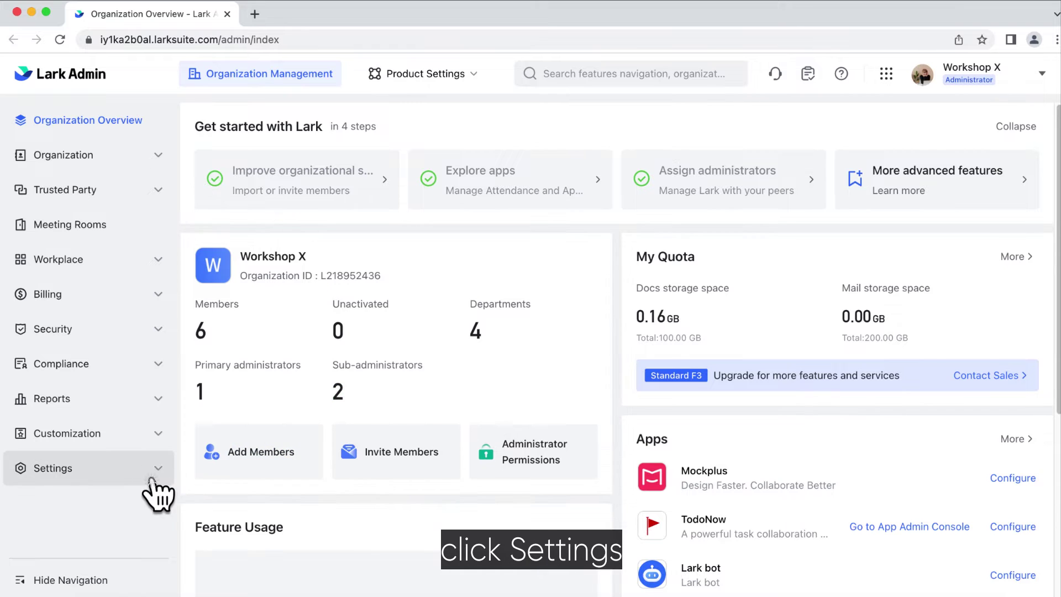
Edit Organization Info to set domain lark2023 and contact first name Judy
{"action": "left_click", "coordinate": [52, 468]}
{"action": "left_click", "coordinate": [73, 502]}
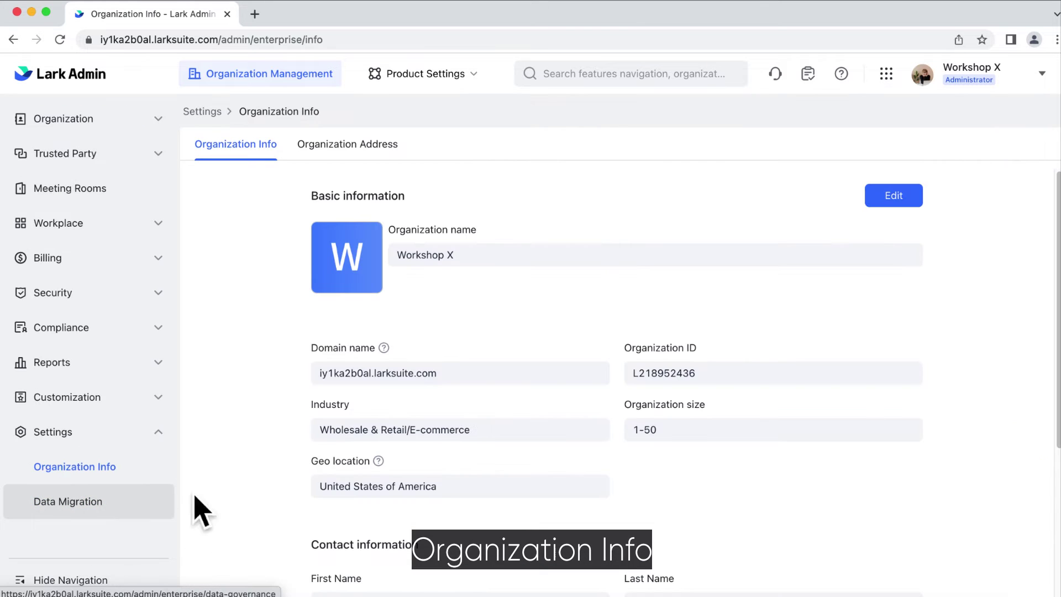
{"action": "left_click", "coordinate": [893, 195]}
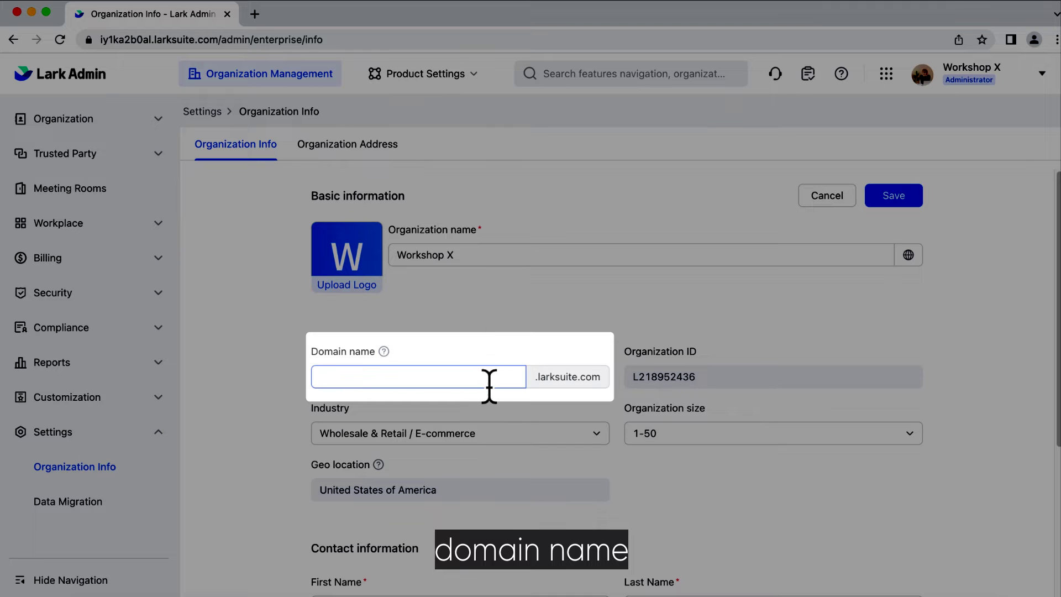
{"action": "type", "text": "lark2023"}
{"action": "scroll", "coordinate": [275, 474], "scroll_direction": "down", "scroll_amount": 4}
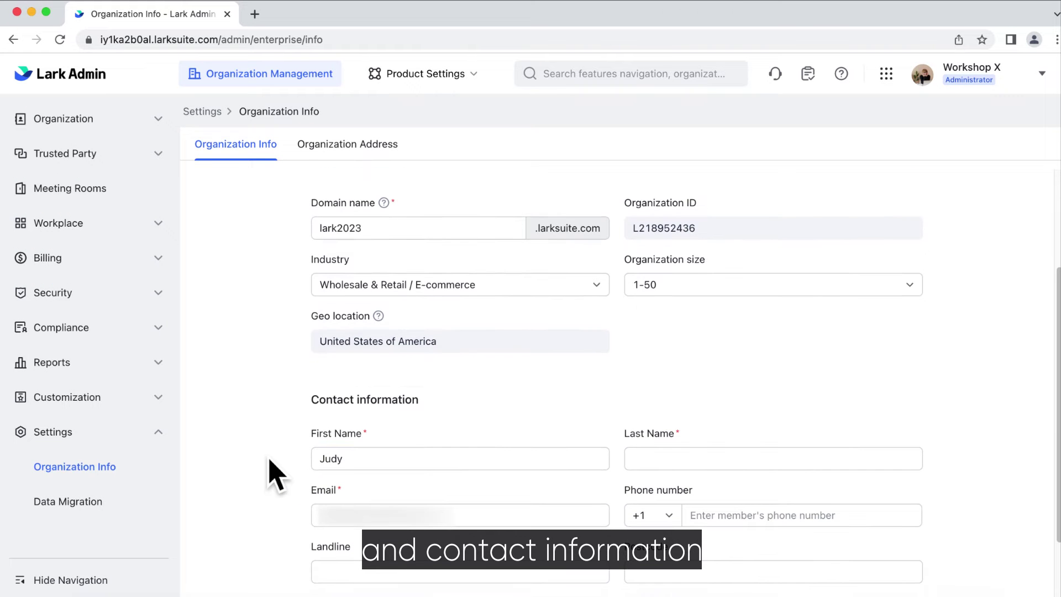
{"action": "left_click", "coordinate": [443, 459]}
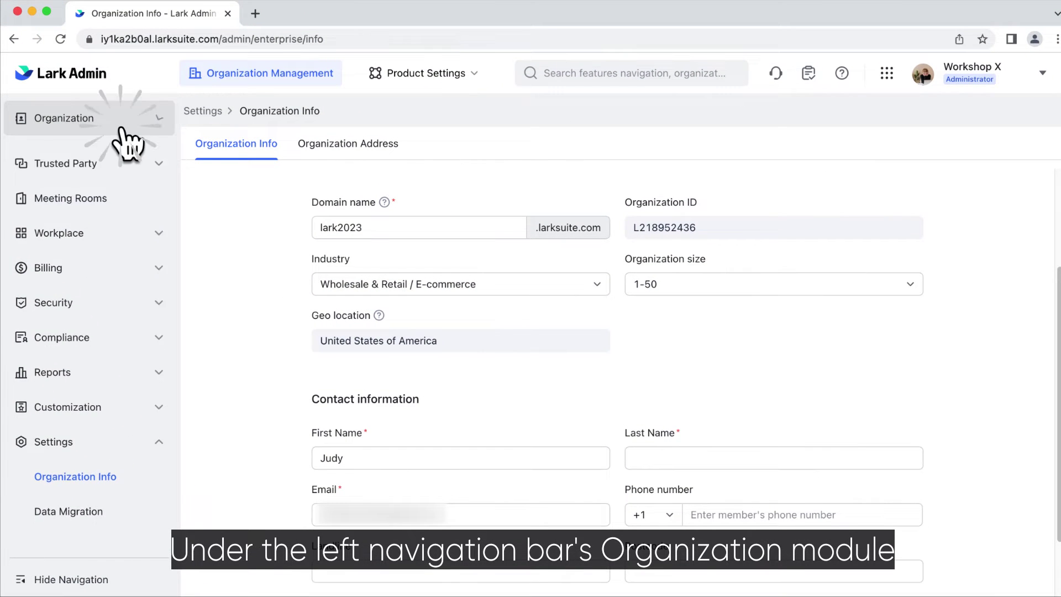
Show the Departments list under Organization > Member and Department
{"action": "left_click", "coordinate": [91, 119]}
{"action": "left_click", "coordinate": [116, 154]}
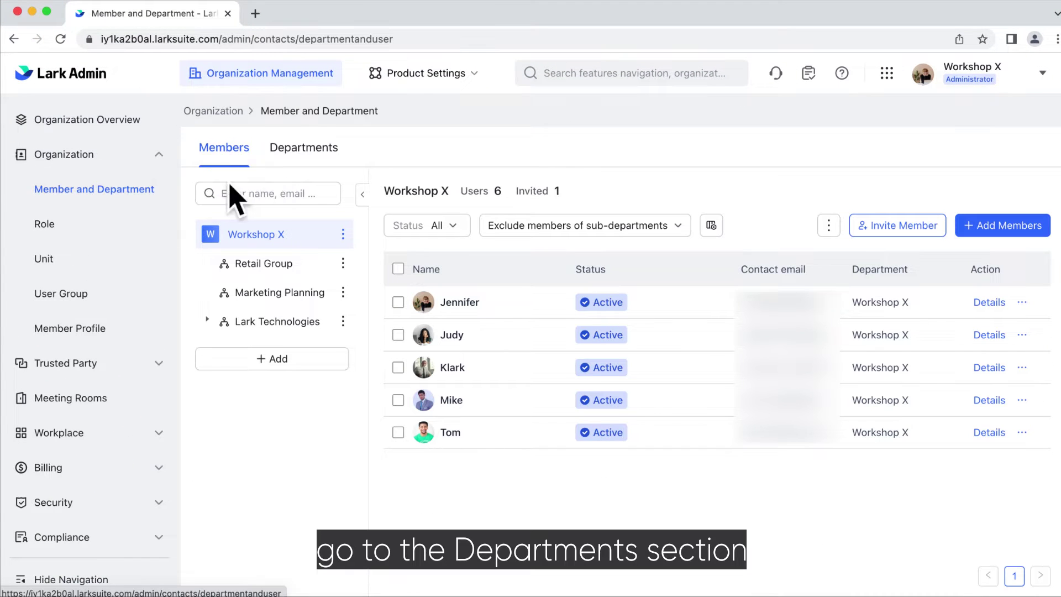
{"action": "left_click", "coordinate": [304, 147]}
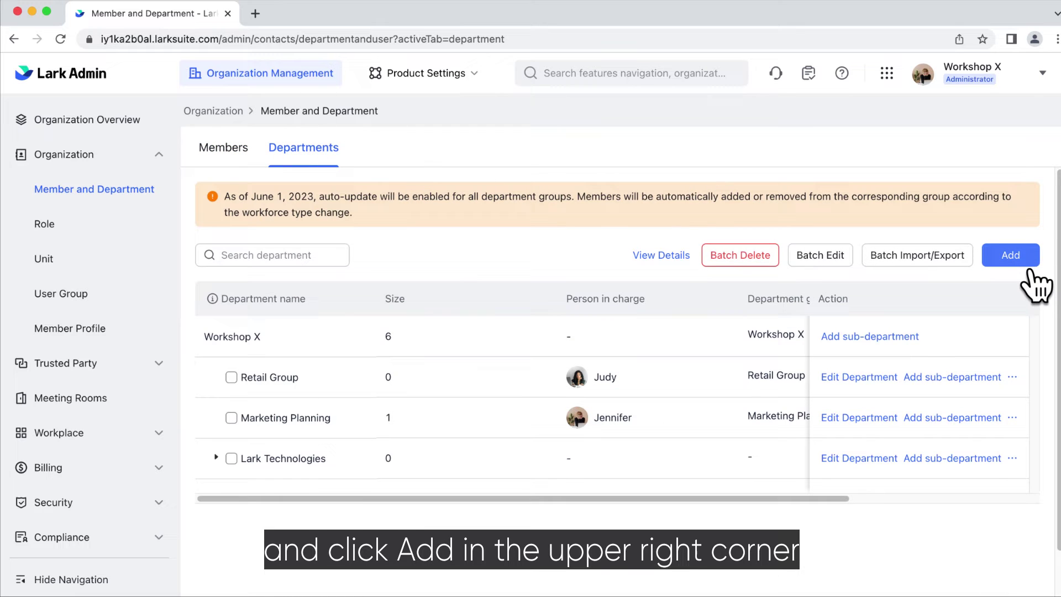
Start a new department named HR with Klark as supervisor
{"action": "left_click", "coordinate": [1016, 259]}
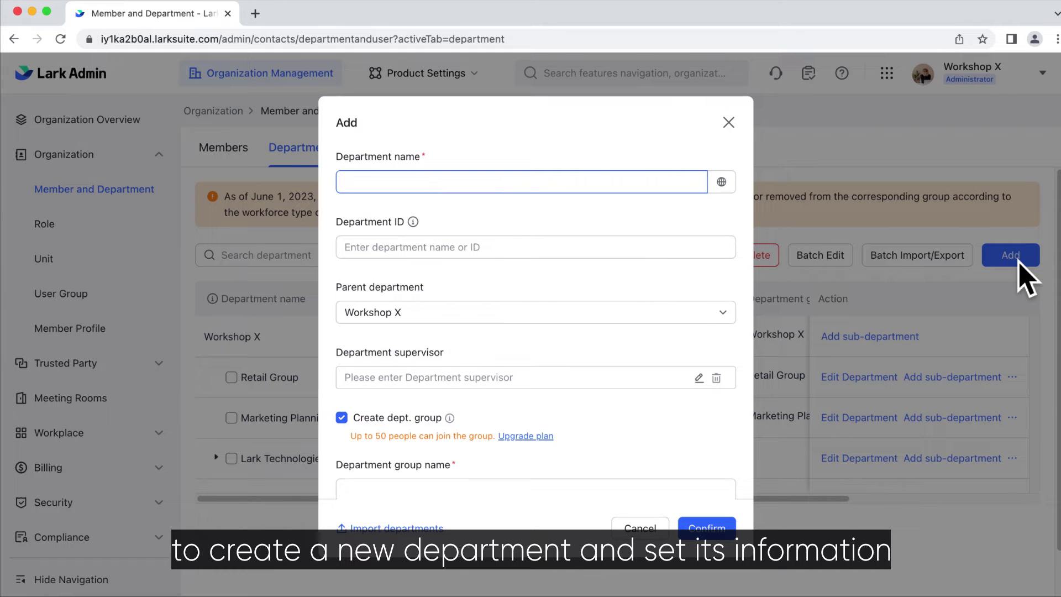
{"action": "type", "text": "HR"}
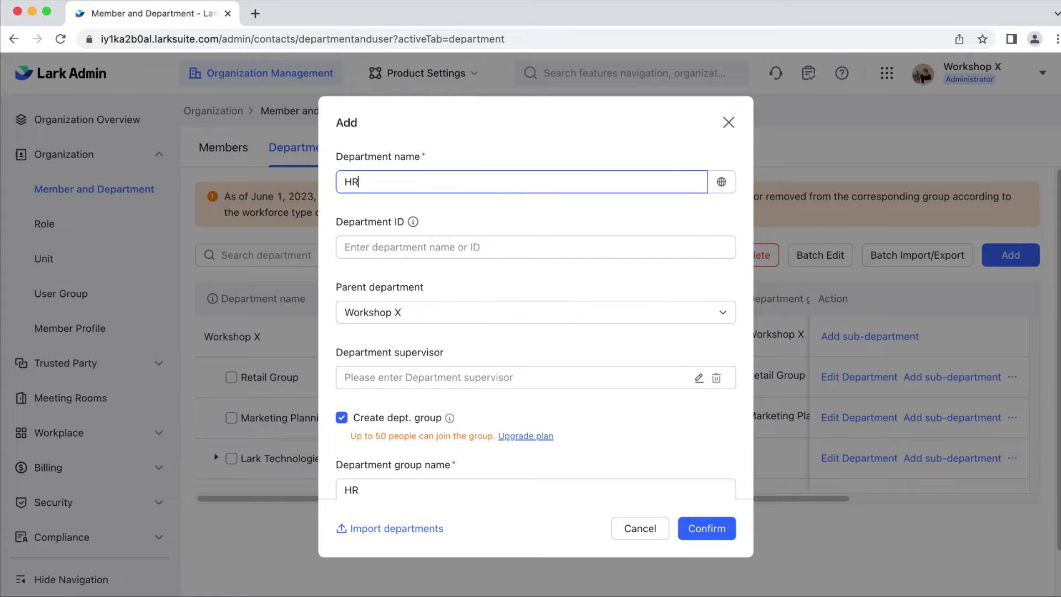
{"action": "left_click", "coordinate": [502, 378]}
{"action": "scroll", "coordinate": [539, 349], "scroll_direction": "down", "scroll_amount": 3}
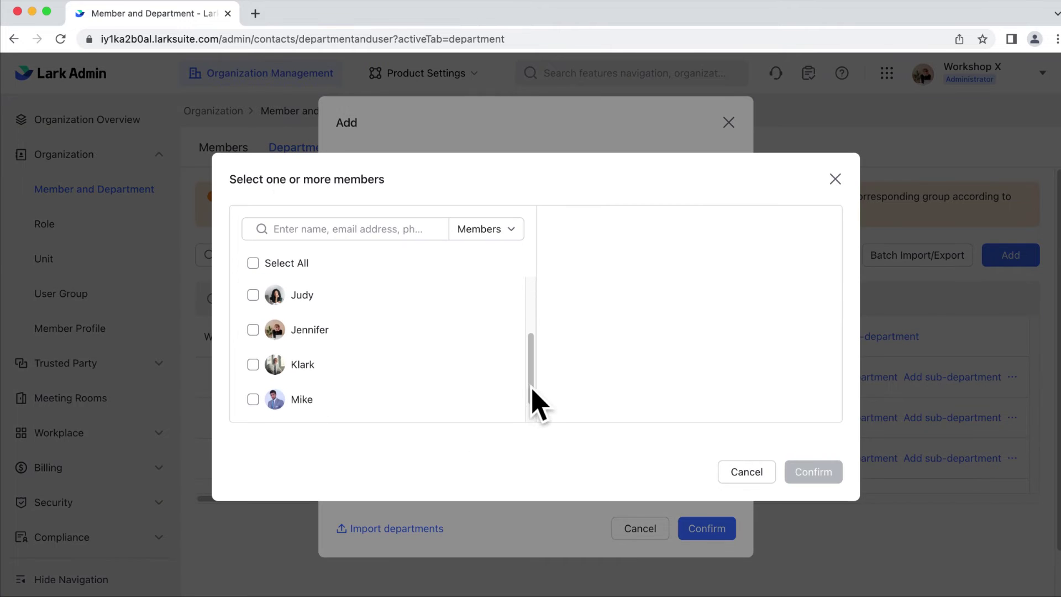
{"action": "left_click", "coordinate": [253, 364]}
{"action": "left_click", "coordinate": [813, 472]}
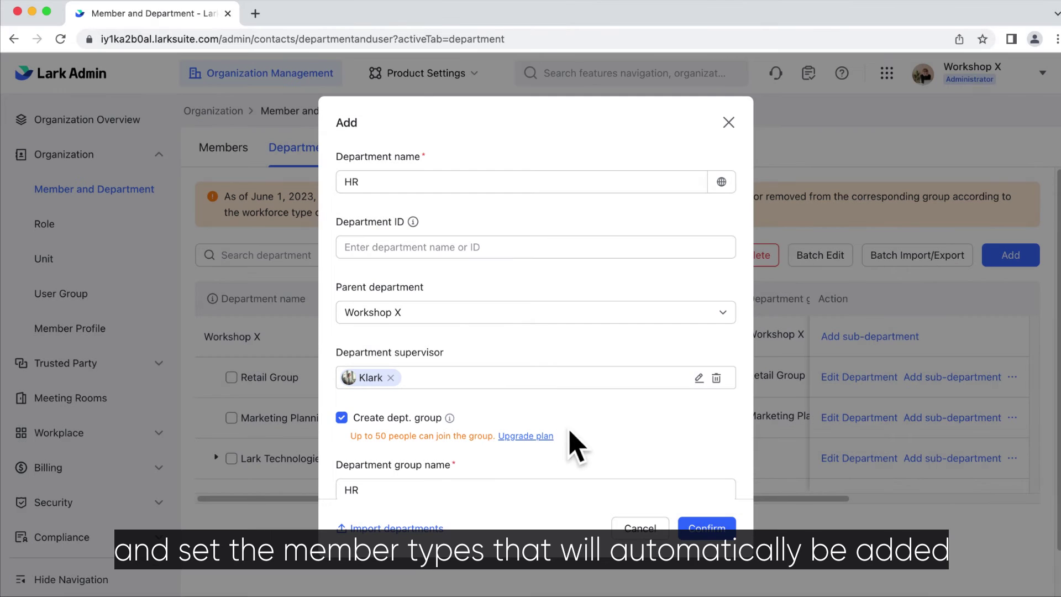
{"action": "scroll", "coordinate": [597, 440], "scroll_direction": "down", "scroll_amount": 3}
{"action": "scroll", "coordinate": [601, 446], "scroll_direction": "down", "scroll_amount": 3}
{"action": "scroll", "coordinate": [600, 445], "scroll_direction": "down", "scroll_amount": 2}
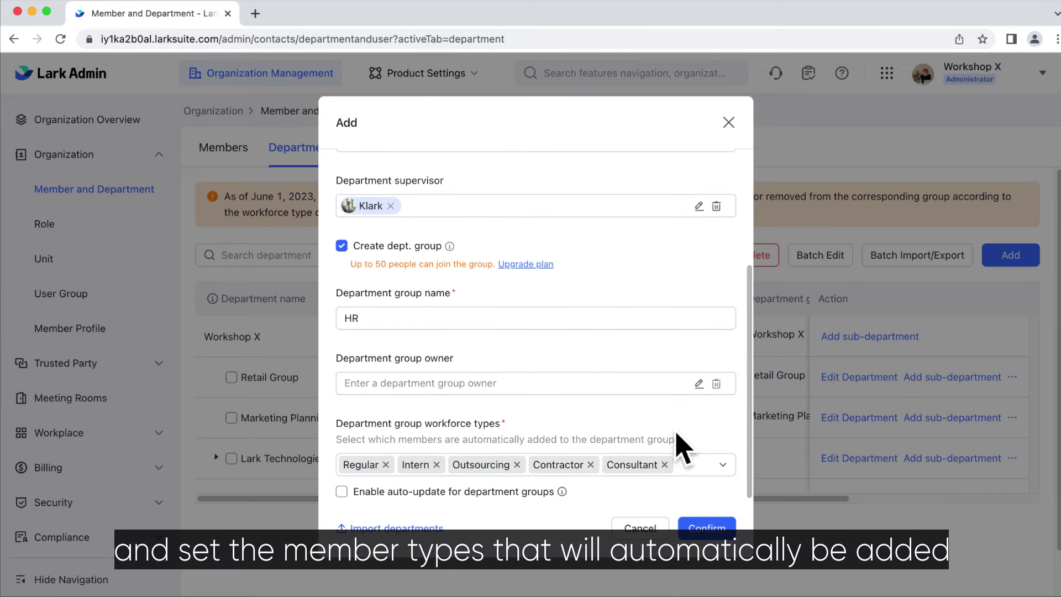
Create the HR department with Regular and Intern members auto-joining its group
{"action": "left_click", "coordinate": [708, 464]}
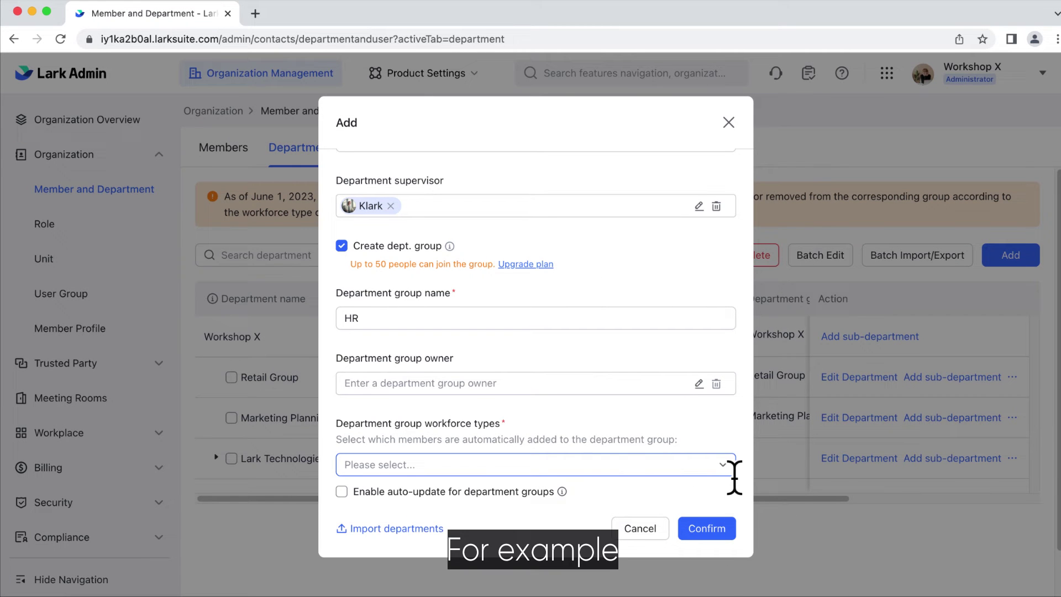
{"action": "left_click", "coordinate": [722, 464]}
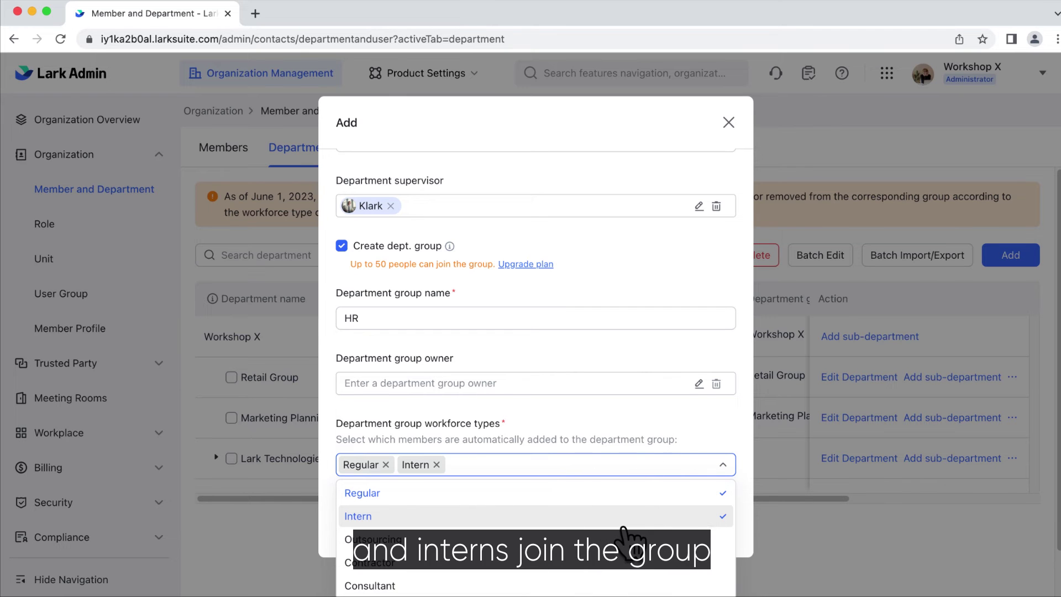
{"action": "left_click", "coordinate": [687, 440]}
{"action": "left_click", "coordinate": [707, 528]}
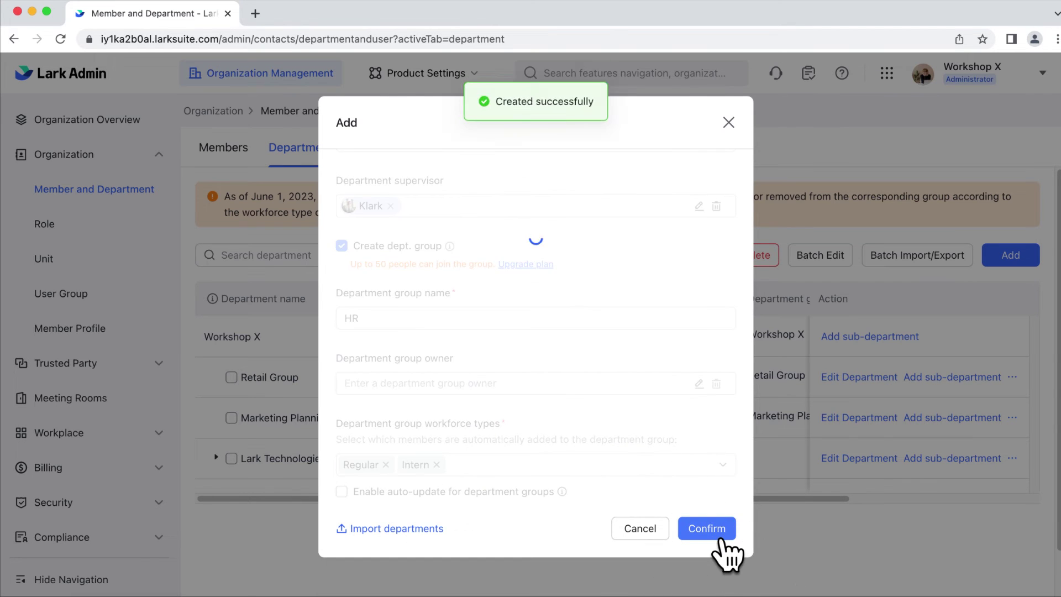
Open the downloaded department import template and choose a file for batch import
{"action": "left_click", "coordinate": [916, 255]}
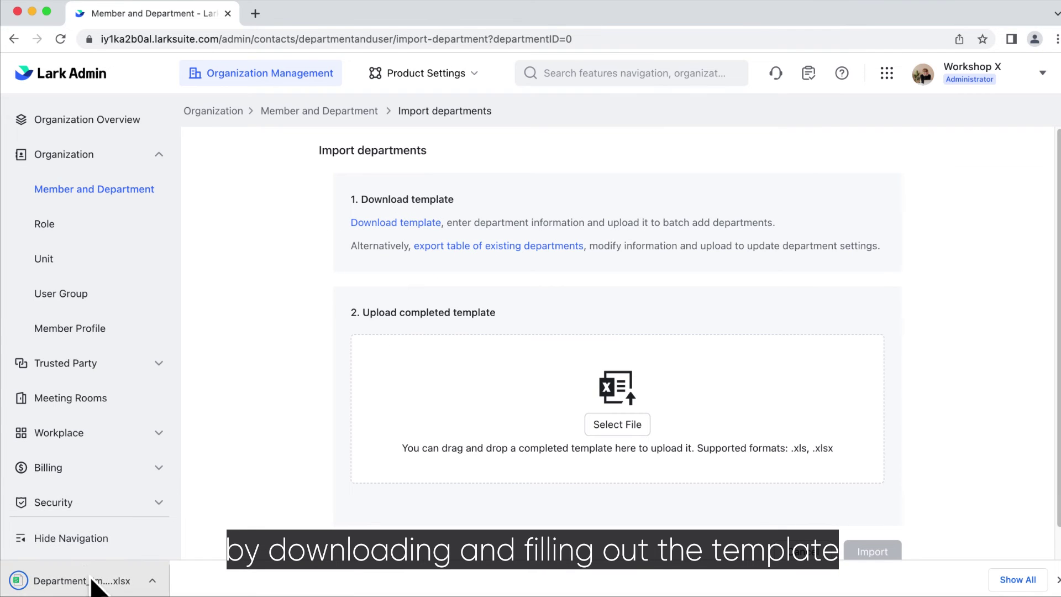
{"action": "left_click", "coordinate": [95, 580]}
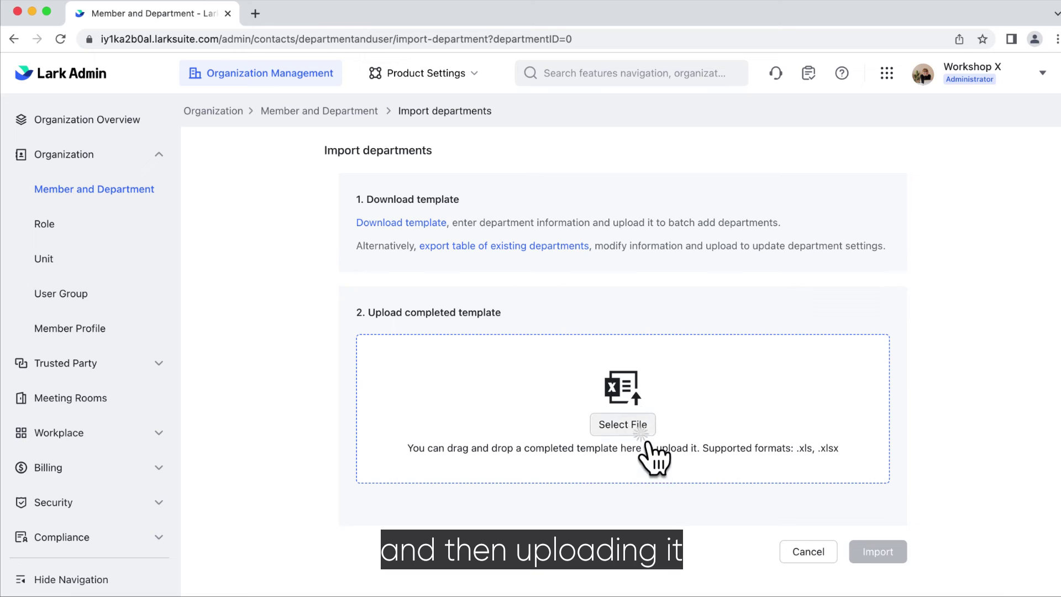
{"action": "left_click", "coordinate": [642, 435]}
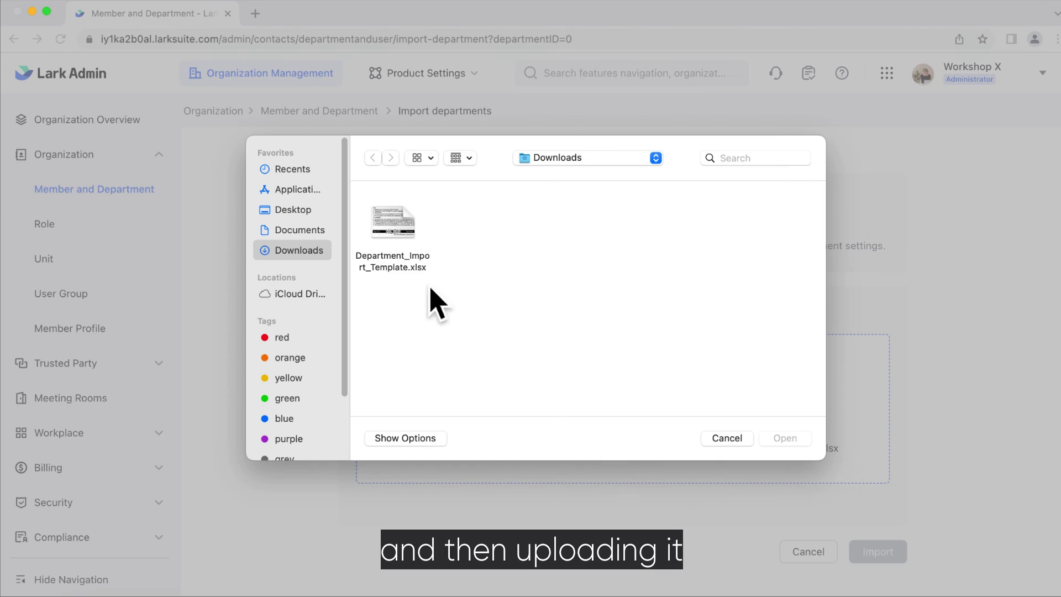